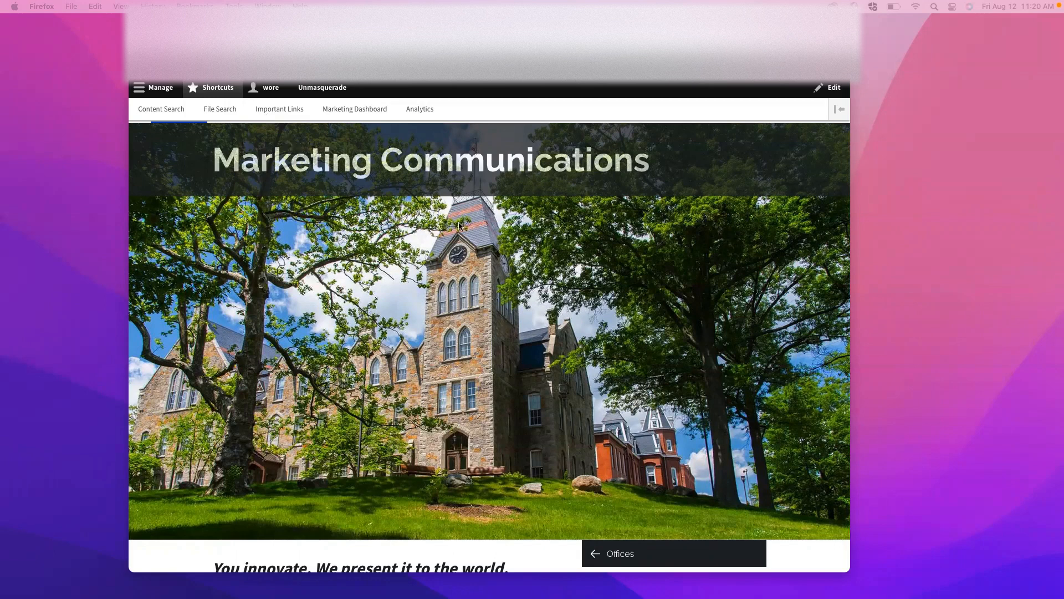
Examine the published Marketing Communications page from its banner down to the For the Media section.
{"action": "scroll", "coordinate": [461, 328], "scroll_direction": "down", "scroll_amount": 4}
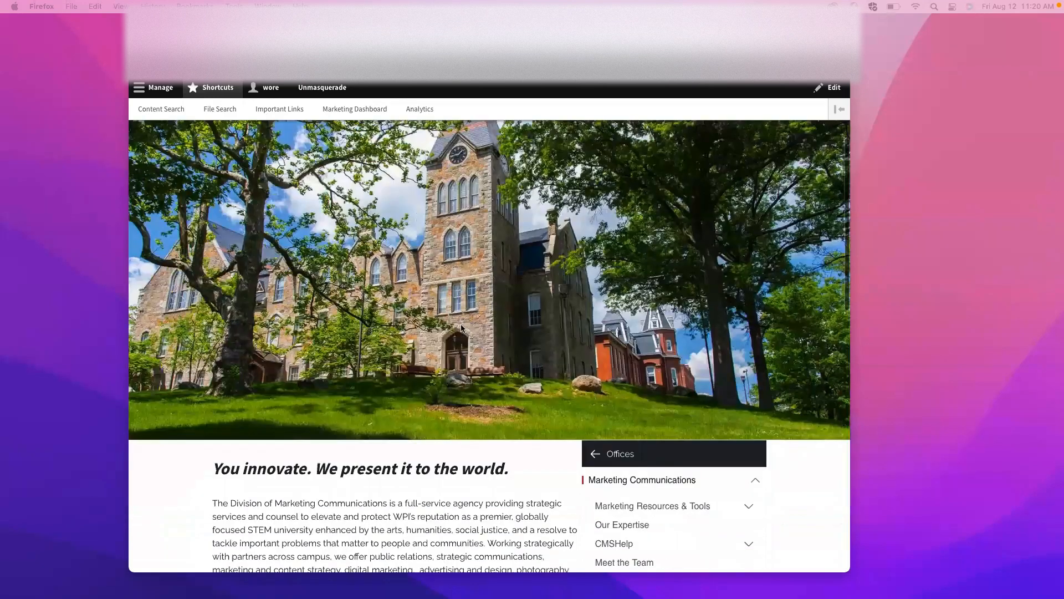
{"action": "scroll", "coordinate": [461, 328], "scroll_direction": "down", "scroll_amount": 10}
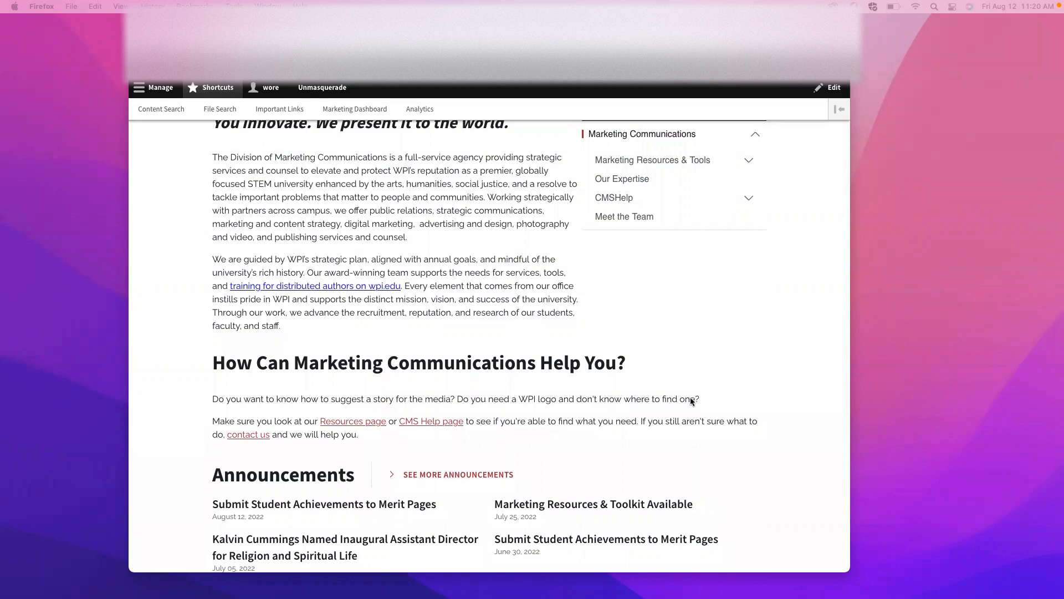
{"action": "scroll", "coordinate": [682, 377], "scroll_direction": "down", "scroll_amount": 3}
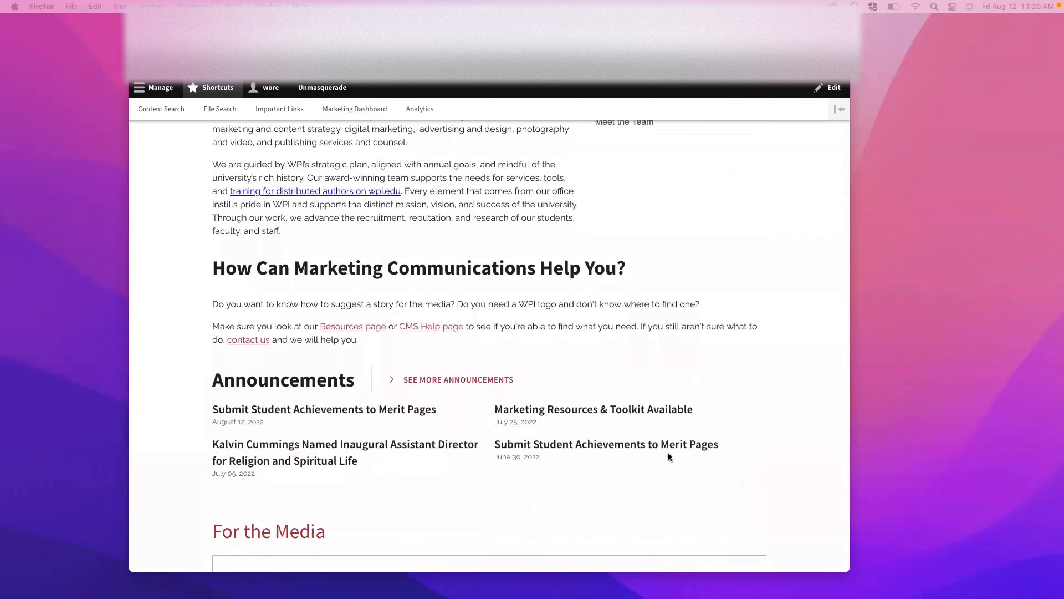
{"action": "scroll", "coordinate": [668, 453], "scroll_direction": "down", "scroll_amount": 4}
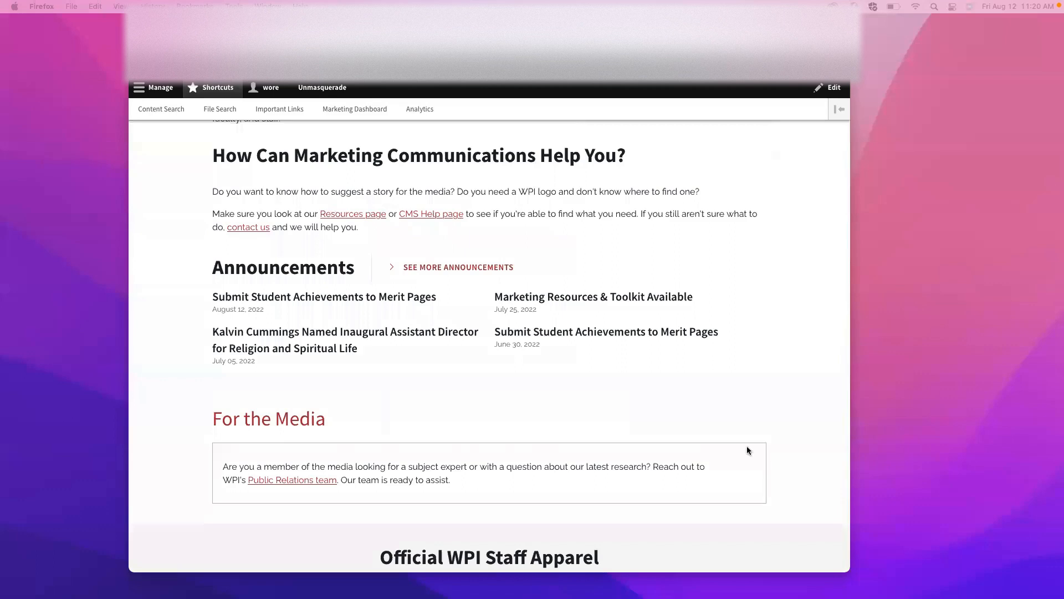
{"action": "scroll", "coordinate": [583, 398], "scroll_direction": "up", "scroll_amount": 6}
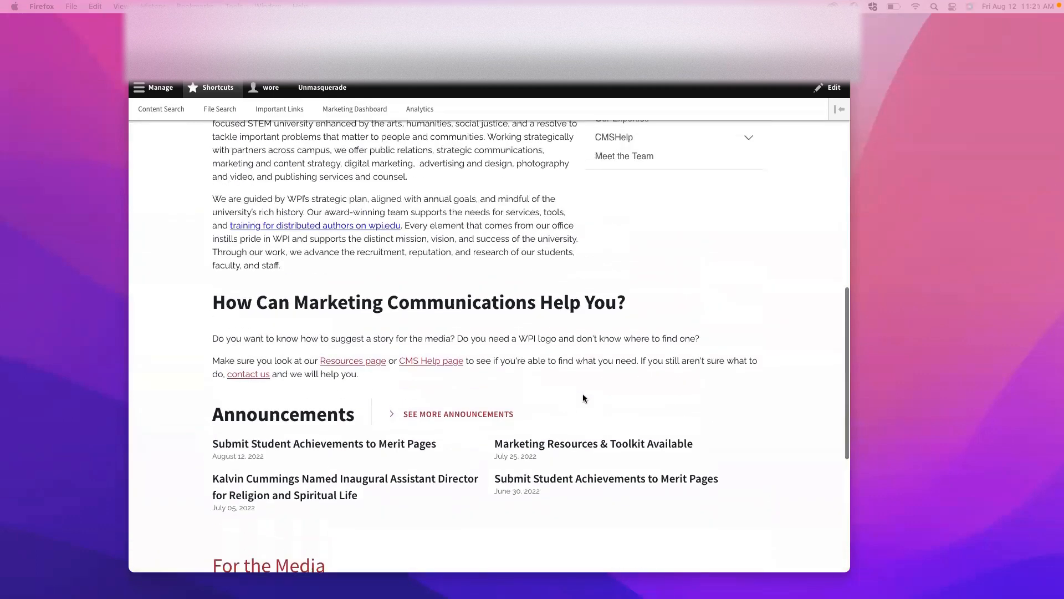
{"action": "scroll", "coordinate": [479, 375], "scroll_direction": "up", "scroll_amount": 4}
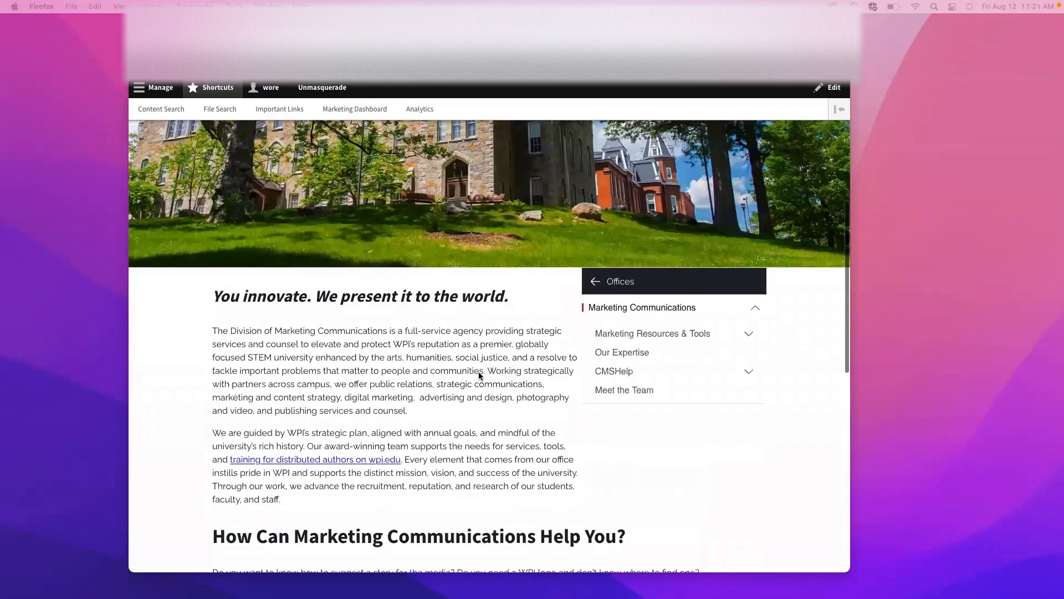
{"action": "scroll", "coordinate": [480, 375], "scroll_direction": "up", "scroll_amount": 6}
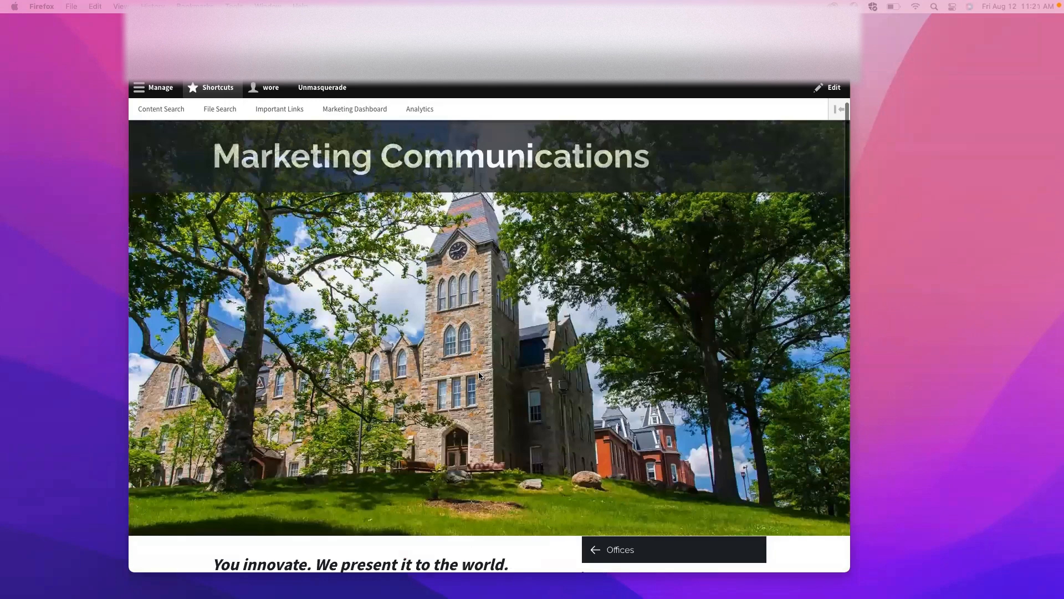
{"action": "scroll", "coordinate": [479, 375], "scroll_direction": "up", "scroll_amount": 2}
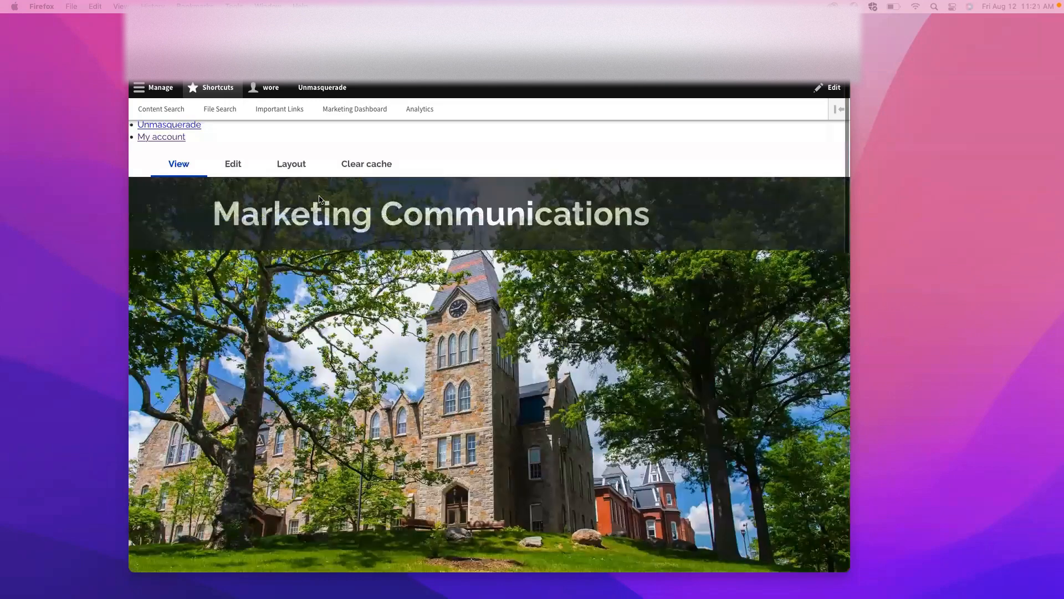
Open the Marketing Communications page's layout for editing and go through its sections down to the Announcements block.
{"action": "left_click", "coordinate": [287, 168]}
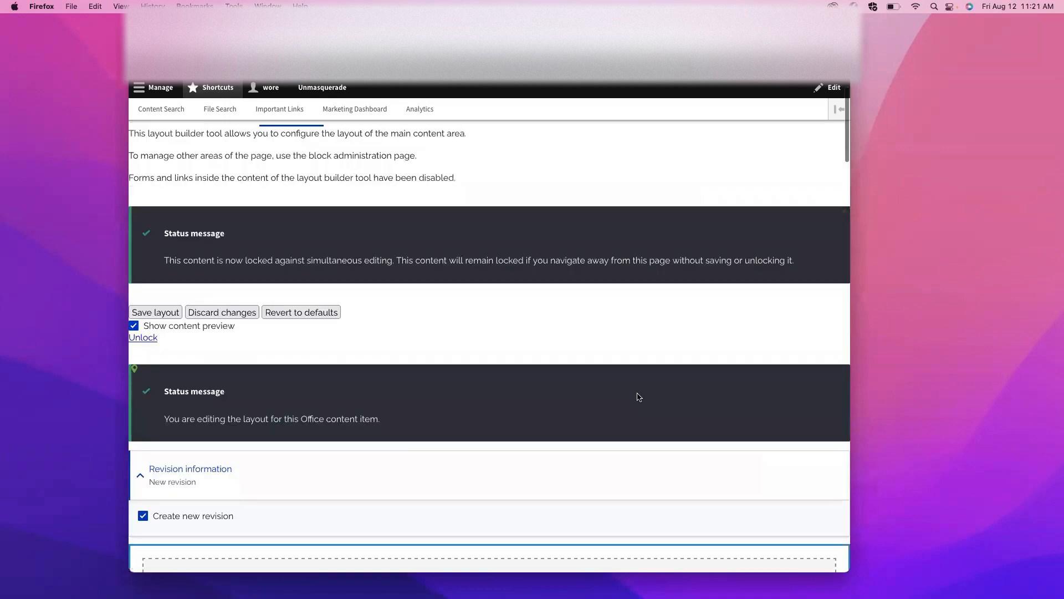
{"action": "scroll", "coordinate": [649, 397], "scroll_direction": "down", "scroll_amount": 4}
{"action": "scroll", "coordinate": [659, 397], "scroll_direction": "down", "scroll_amount": 4}
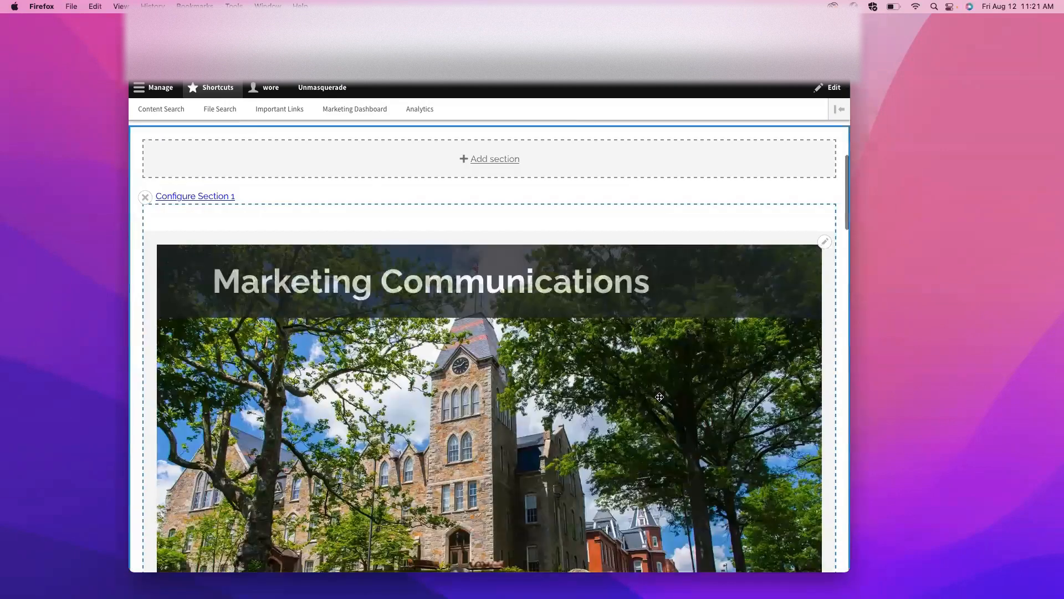
{"action": "scroll", "coordinate": [503, 336], "scroll_direction": "down", "scroll_amount": 1}
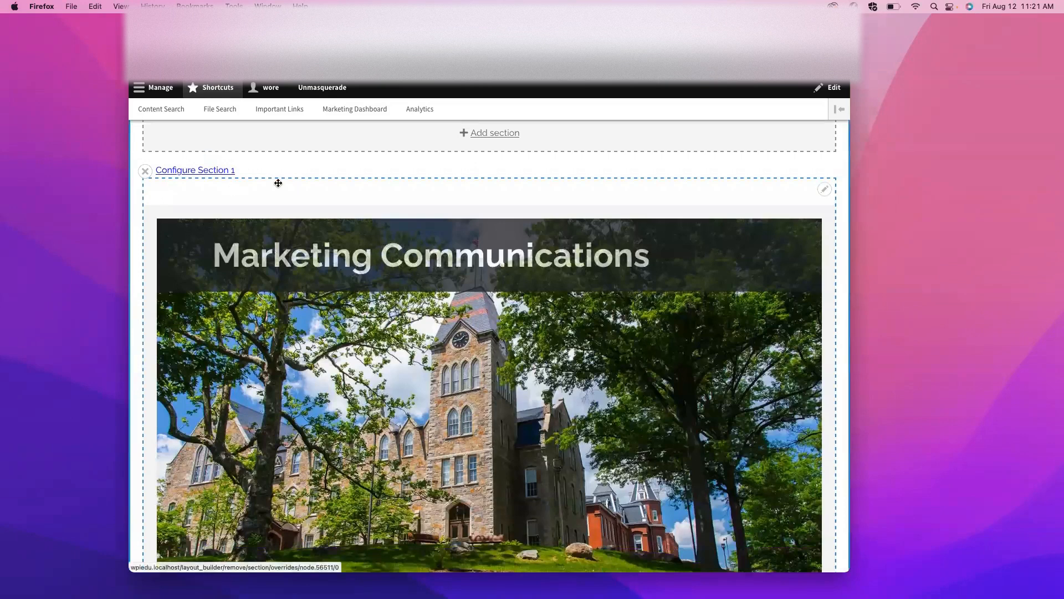
{"action": "scroll", "coordinate": [465, 392], "scroll_direction": "down", "scroll_amount": 2}
{"action": "scroll", "coordinate": [465, 391], "scroll_direction": "down", "scroll_amount": 3}
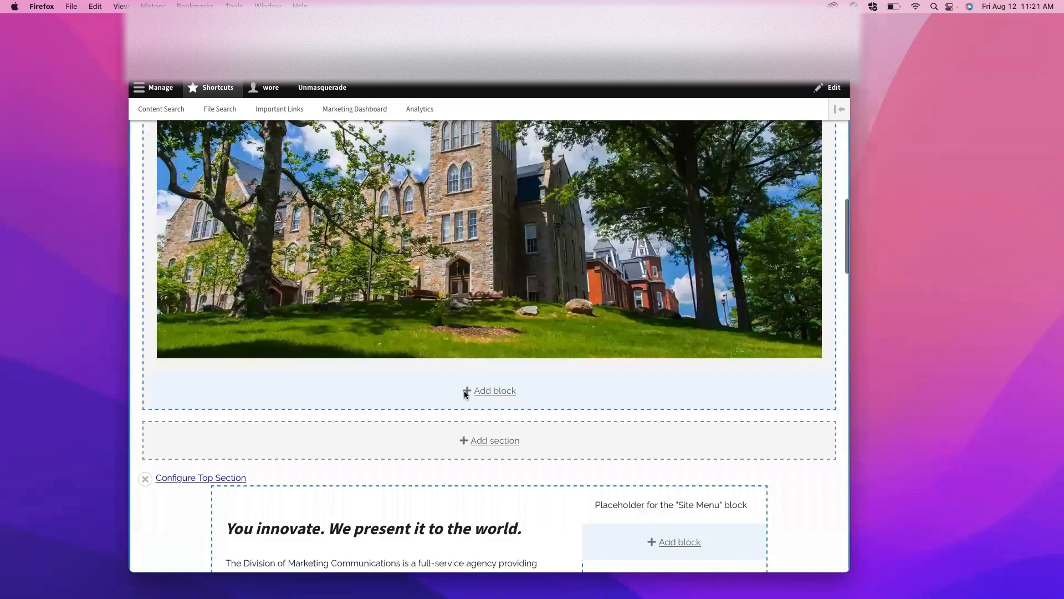
{"action": "scroll", "coordinate": [466, 391], "scroll_direction": "down", "scroll_amount": 8}
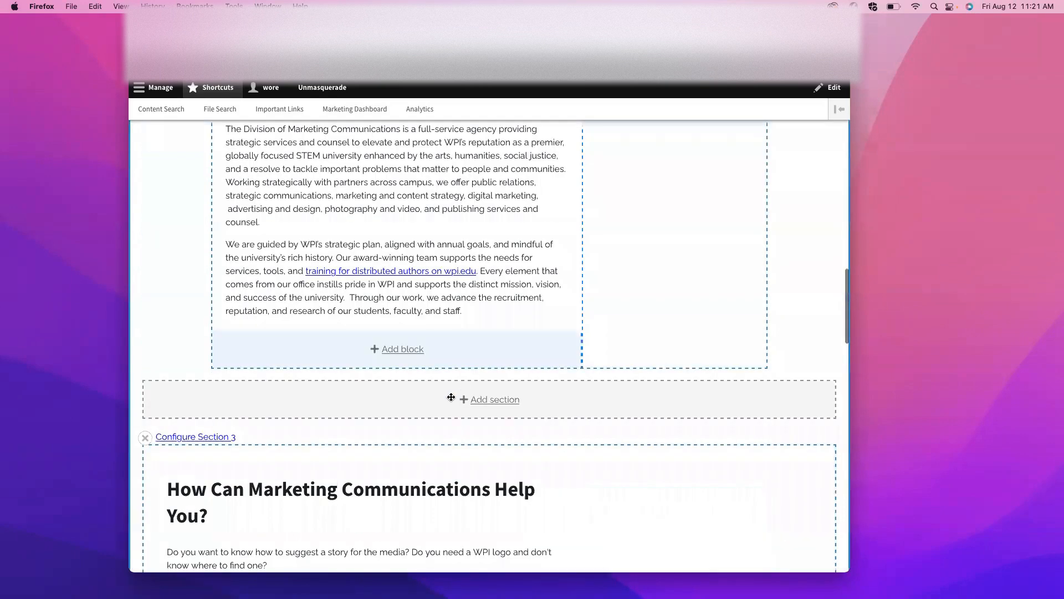
{"action": "scroll", "coordinate": [402, 361], "scroll_direction": "down", "scroll_amount": 3}
{"action": "scroll", "coordinate": [414, 364], "scroll_direction": "down", "scroll_amount": 5}
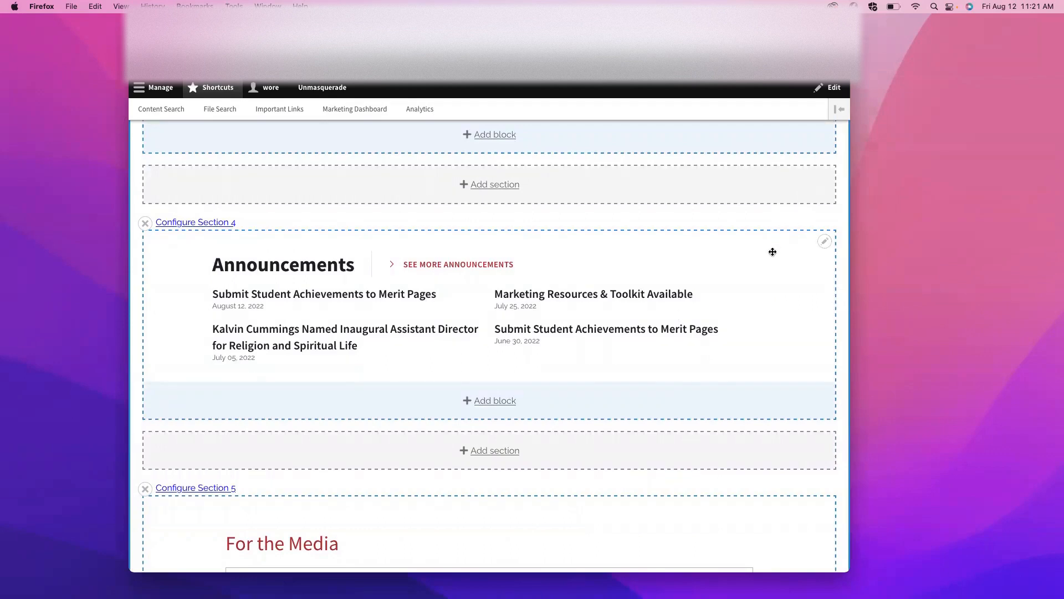
Open the configuration of the Announcements block and examine the available numbers of items per block.
{"action": "mouse_move", "coordinate": [806, 241]}
{"action": "left_click", "coordinate": [826, 243]}
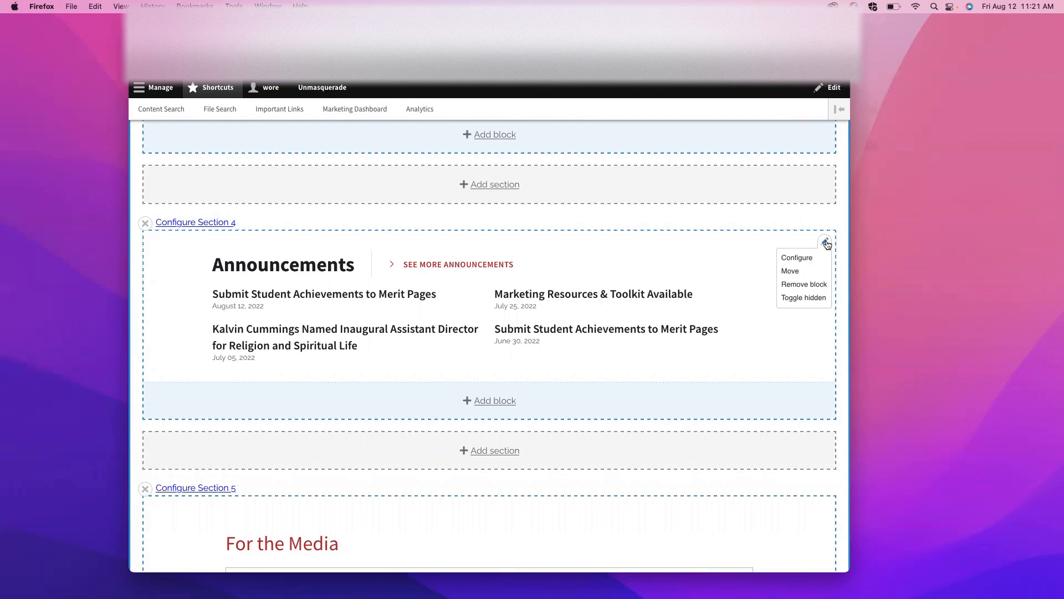
{"action": "left_click", "coordinate": [799, 259]}
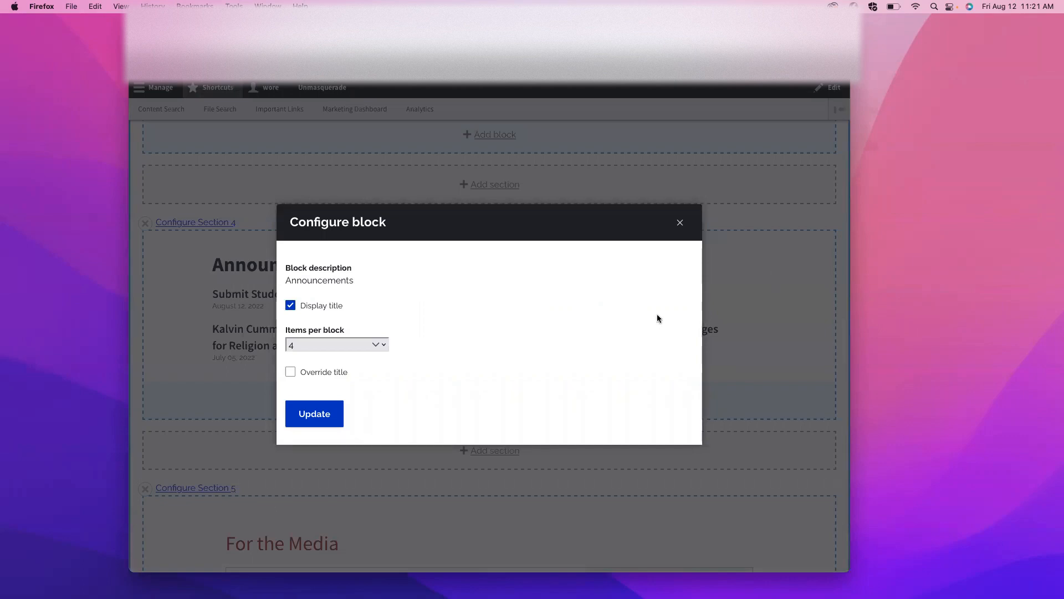
{"action": "left_click", "coordinate": [357, 342]}
{"action": "left_click", "coordinate": [358, 342]}
{"action": "left_click", "coordinate": [357, 345]}
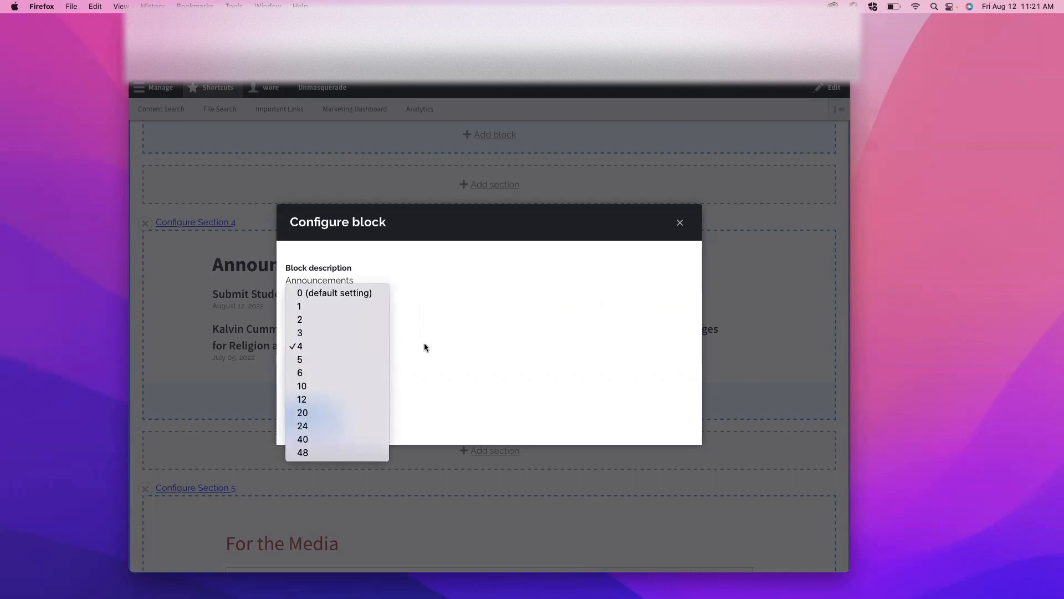
{"action": "left_click", "coordinate": [550, 345]}
Check the title override option of the Announcements block and close the configuration without updating.
{"action": "left_click", "coordinate": [290, 371]}
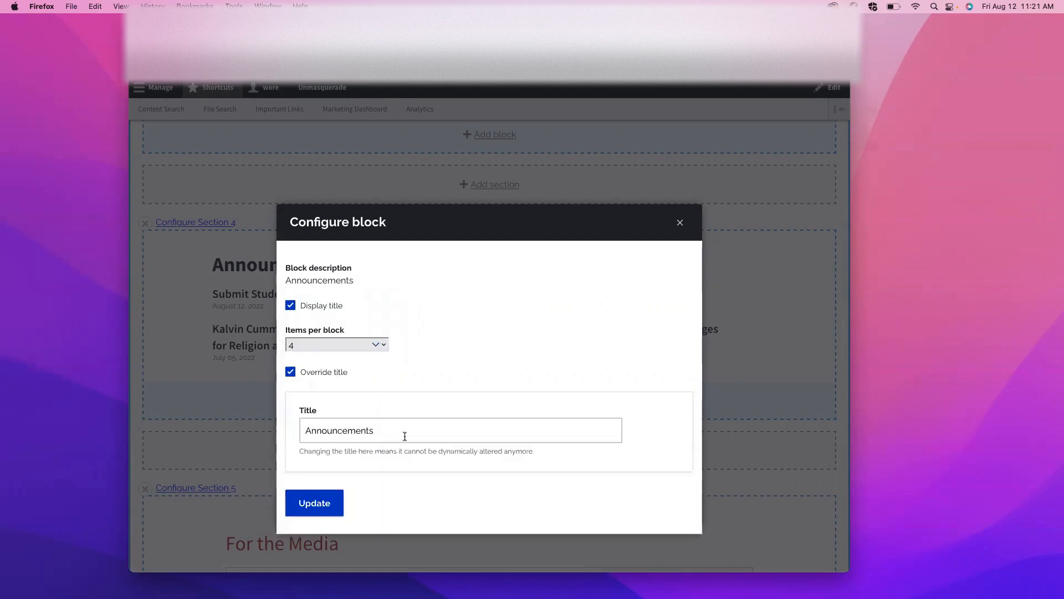
{"action": "left_click", "coordinate": [291, 372]}
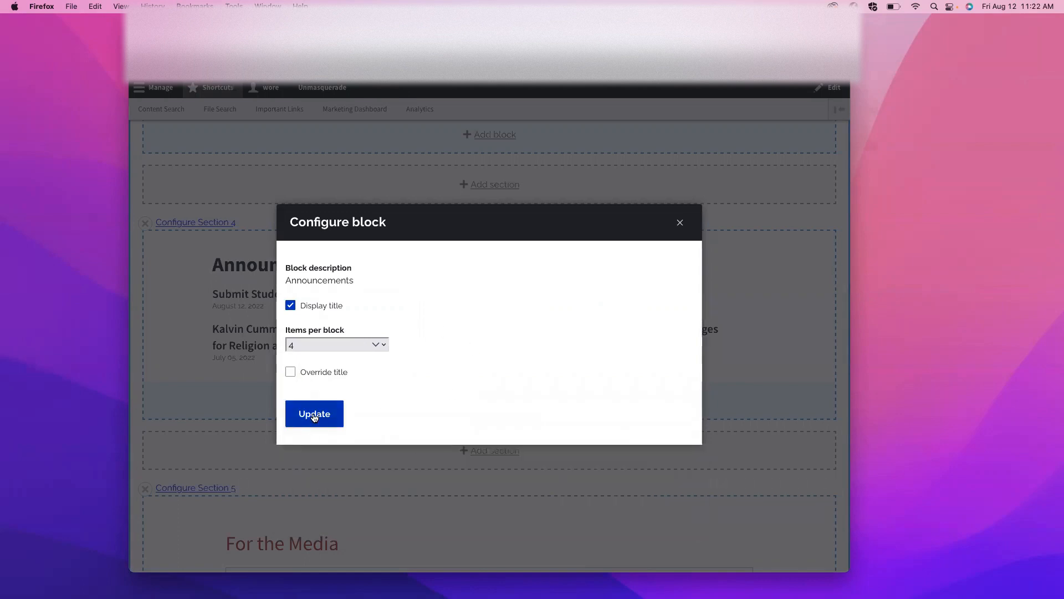
{"action": "left_click", "coordinate": [681, 224]}
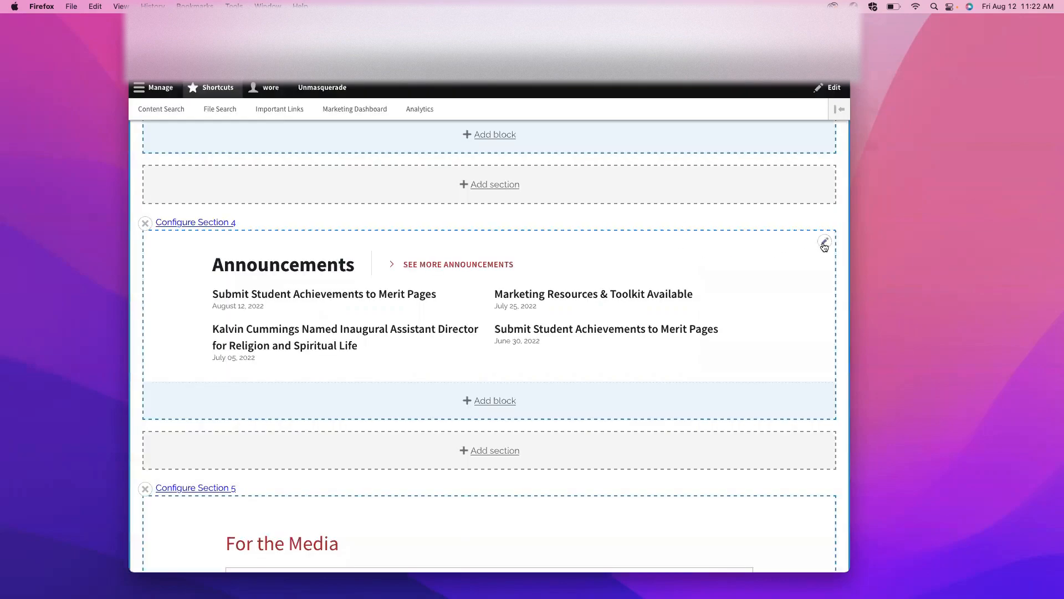
Start moving the Announcements block and choose Section: 5, Region: main as its destination.
{"action": "left_click", "coordinate": [823, 244]}
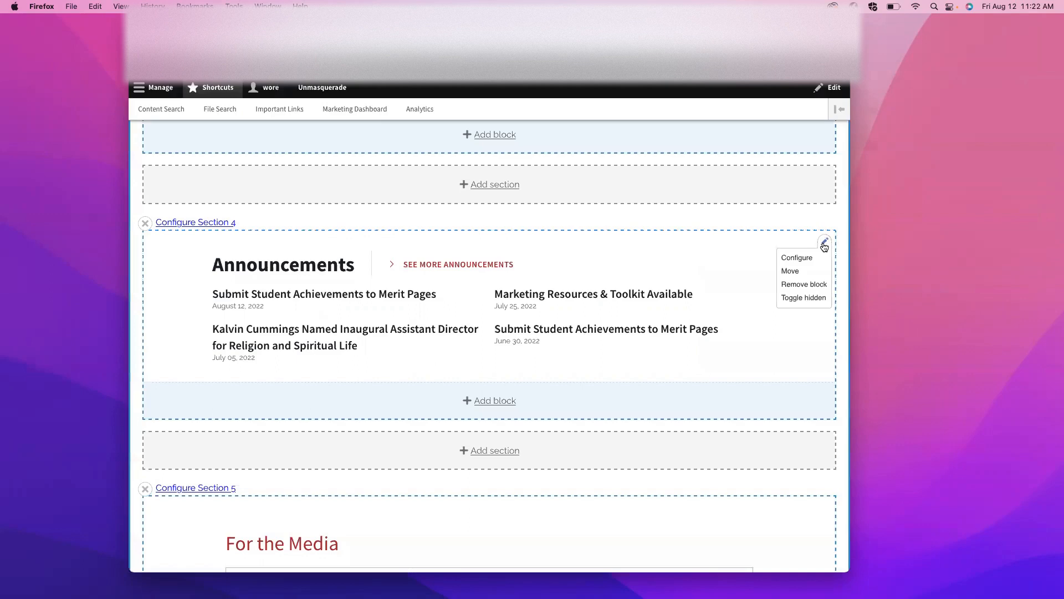
{"action": "left_click", "coordinate": [789, 271]}
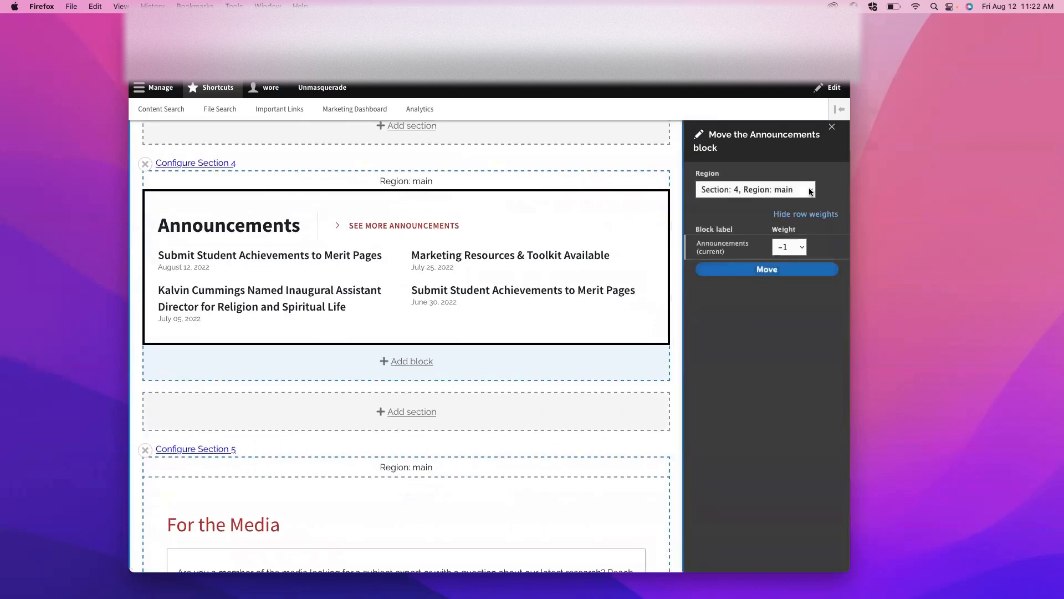
{"action": "left_click", "coordinate": [809, 191]}
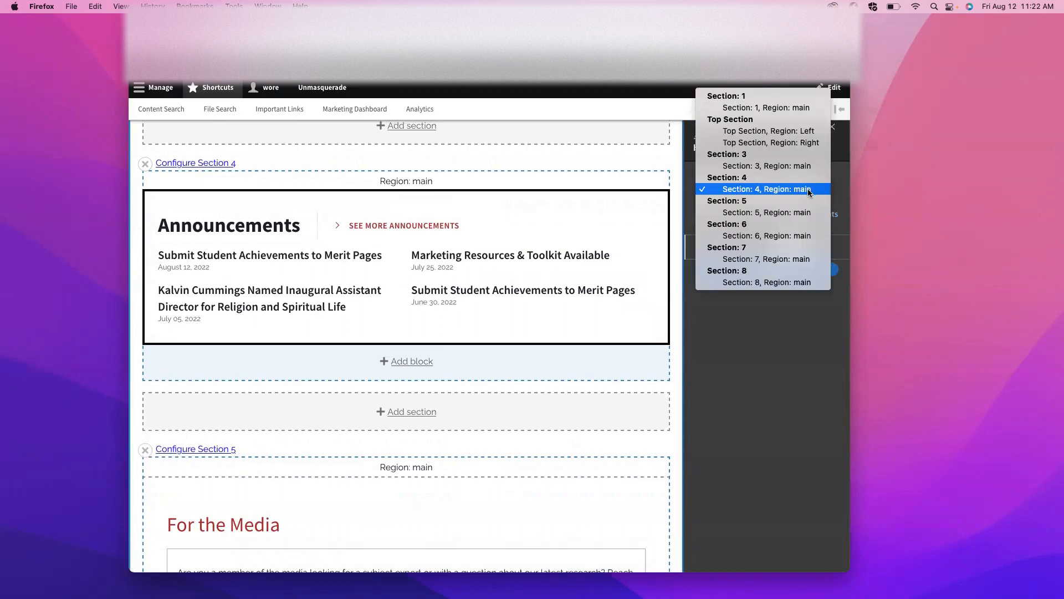
{"action": "left_click", "coordinate": [793, 213]}
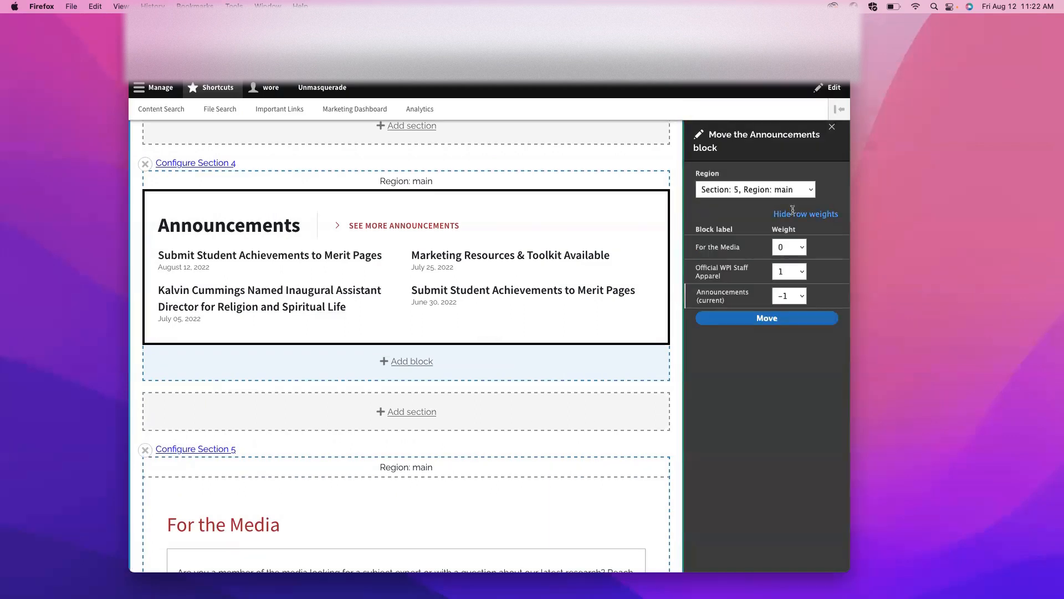
{"action": "scroll", "coordinate": [567, 332], "scroll_direction": "down", "scroll_amount": 5}
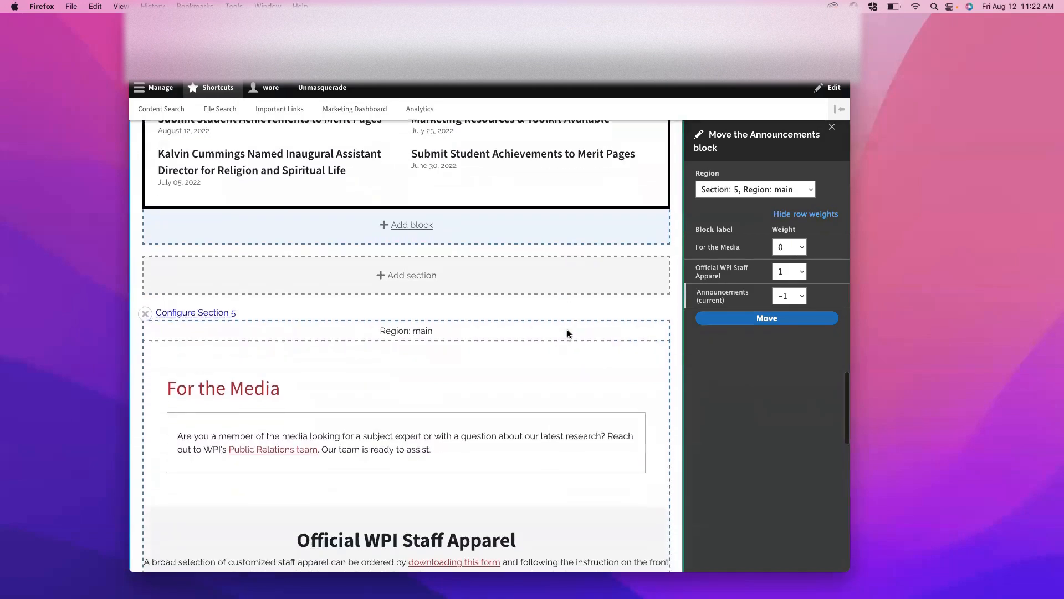
{"action": "scroll", "coordinate": [567, 329], "scroll_direction": "down", "scroll_amount": 4}
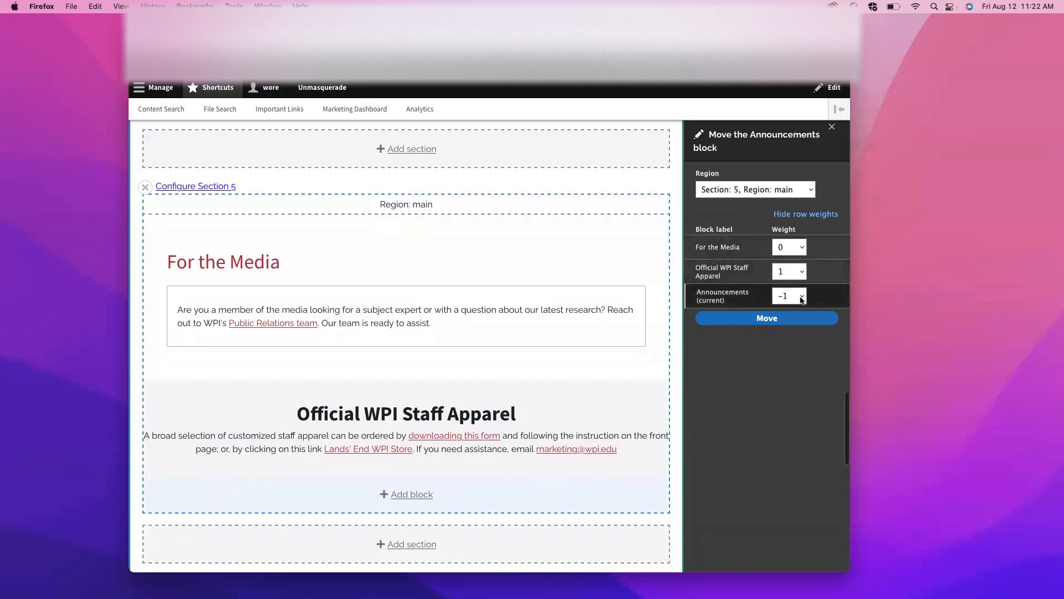
{"action": "scroll", "coordinate": [800, 300], "scroll_direction": "down", "scroll_amount": 1}
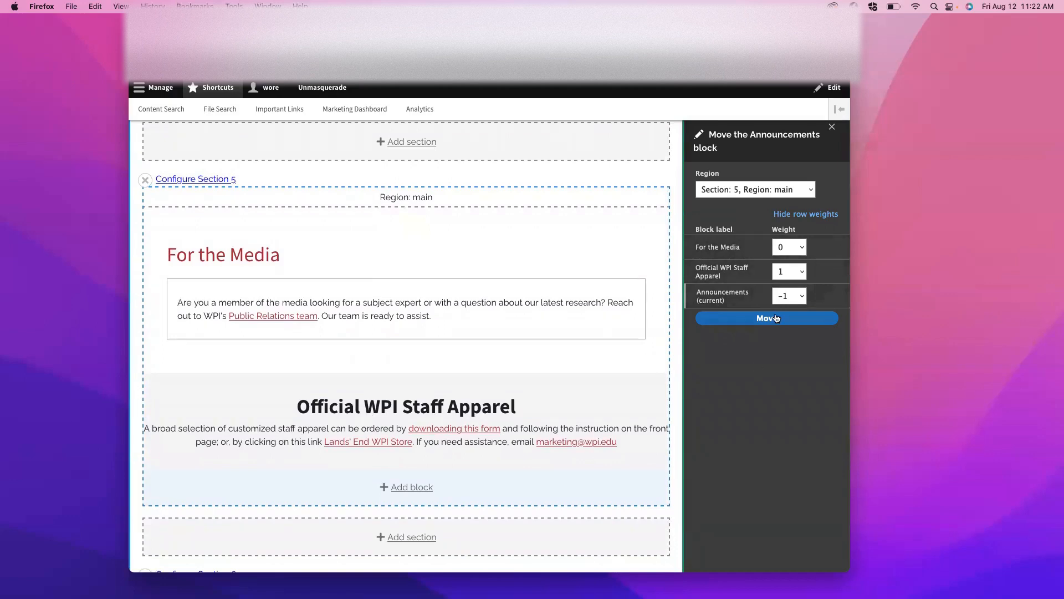
Set the weights to 2 for Official WPI Staff Apparel and 1 for Announcements, and apply the move.
{"action": "left_click", "coordinate": [803, 272]}
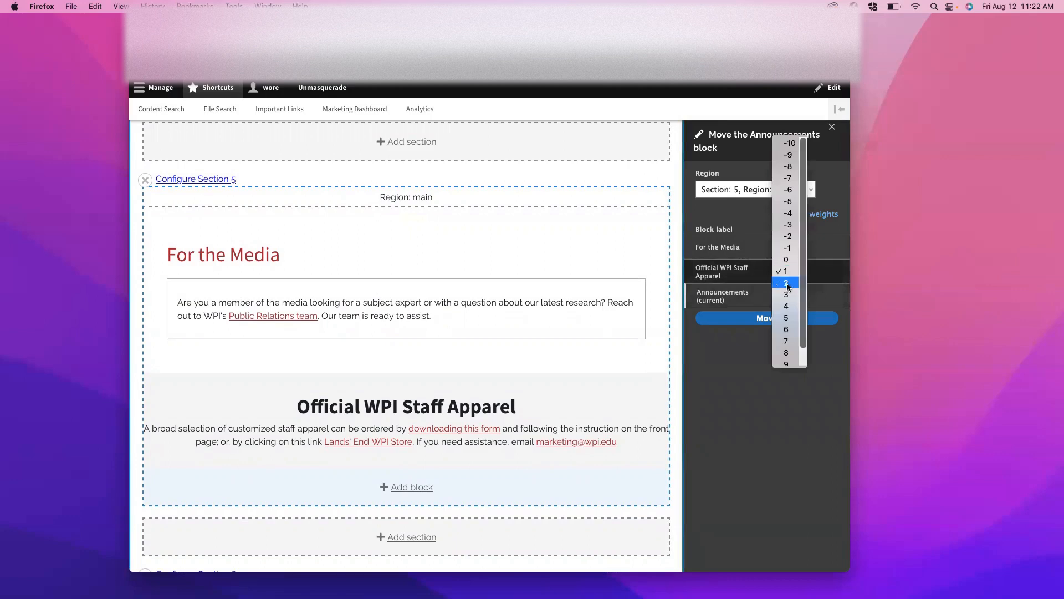
{"action": "left_click", "coordinate": [789, 286]}
{"action": "left_click", "coordinate": [796, 294]}
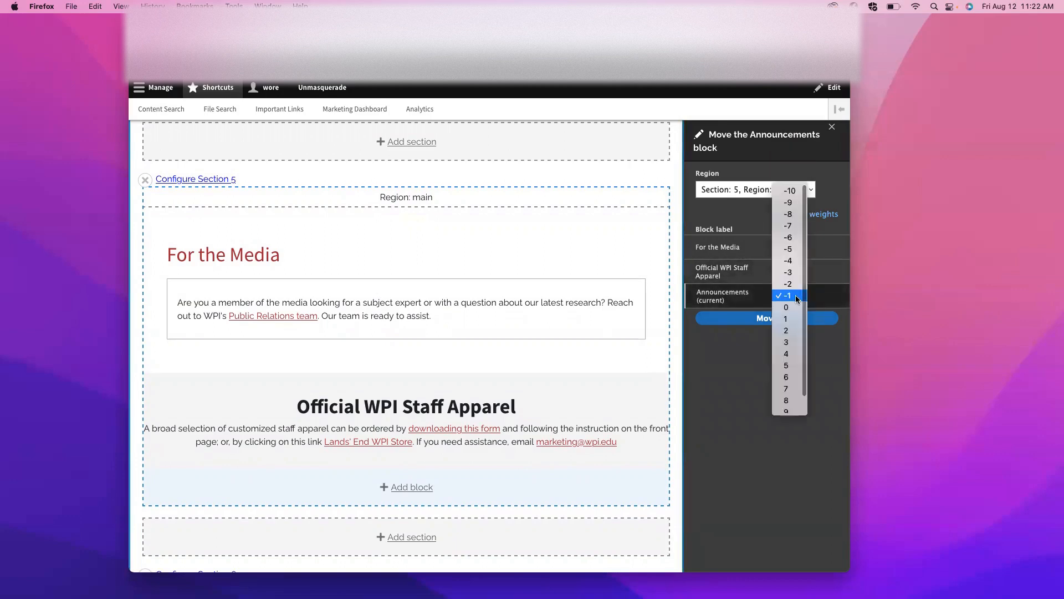
{"action": "left_click", "coordinate": [792, 320]}
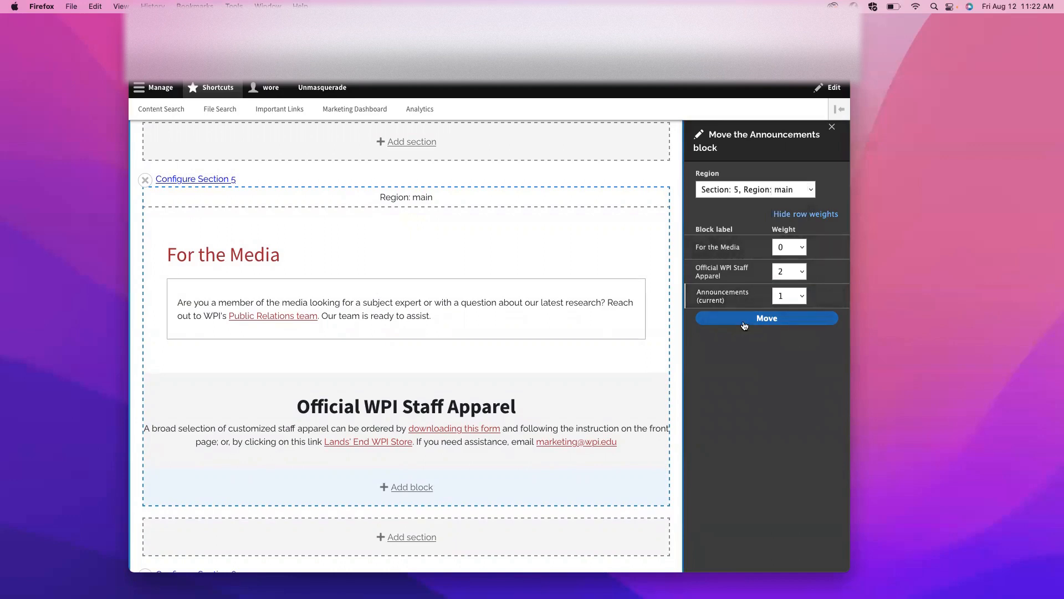
{"action": "left_click", "coordinate": [756, 319]}
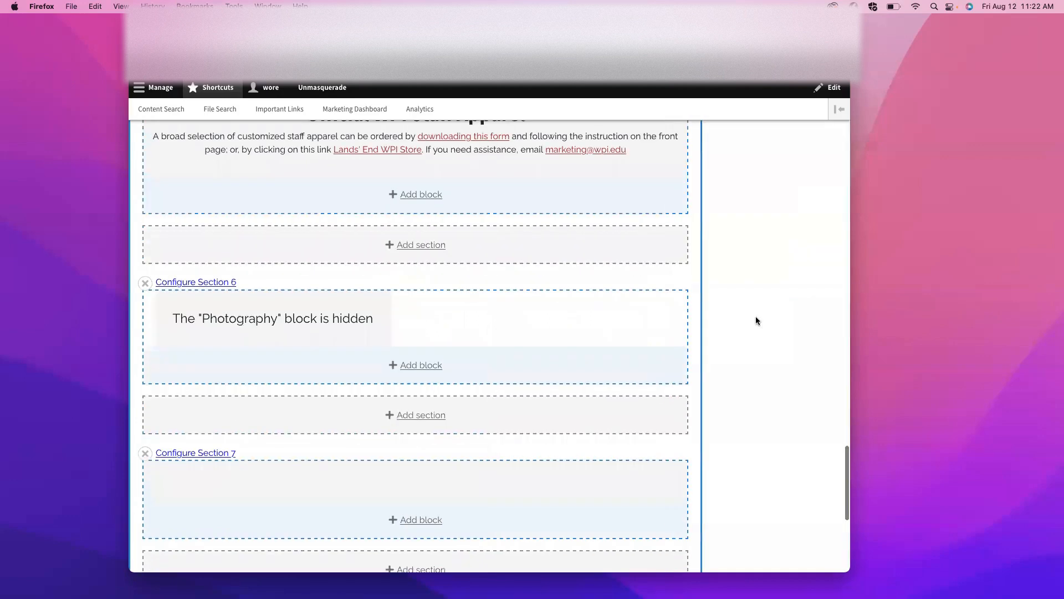
Request removal of the Announcements block in Section 5 and cancel at the confirmation.
{"action": "scroll", "coordinate": [696, 370], "scroll_direction": "up", "scroll_amount": 5}
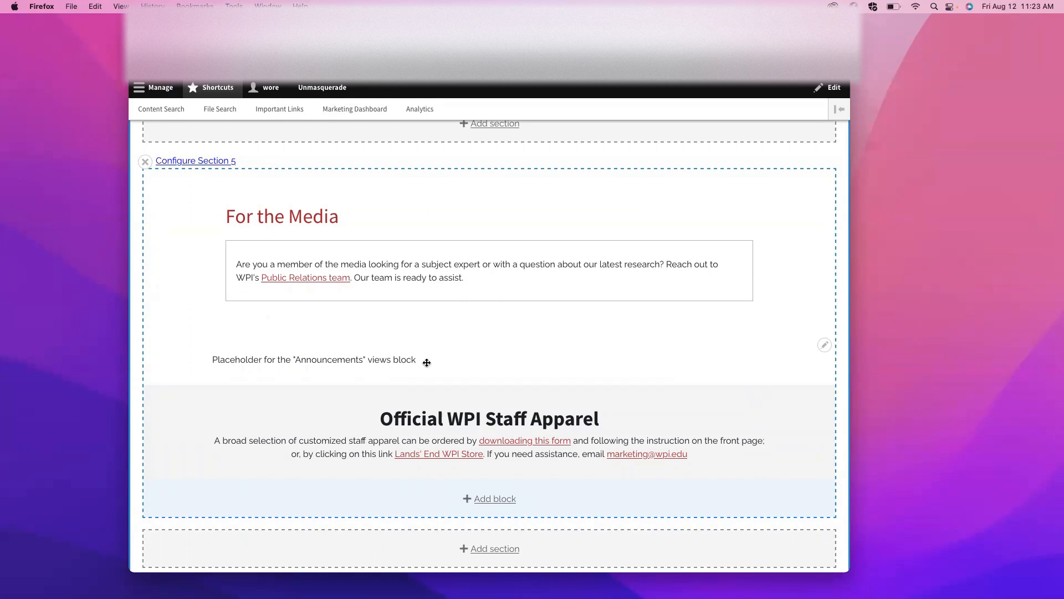
{"action": "left_click", "coordinate": [825, 346]}
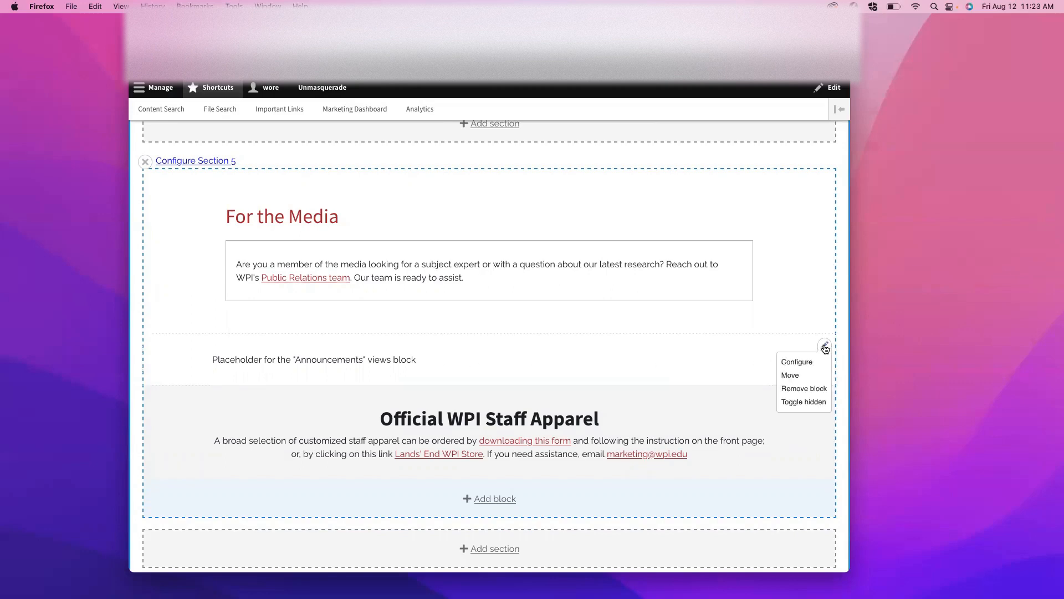
{"action": "left_click", "coordinate": [805, 391]}
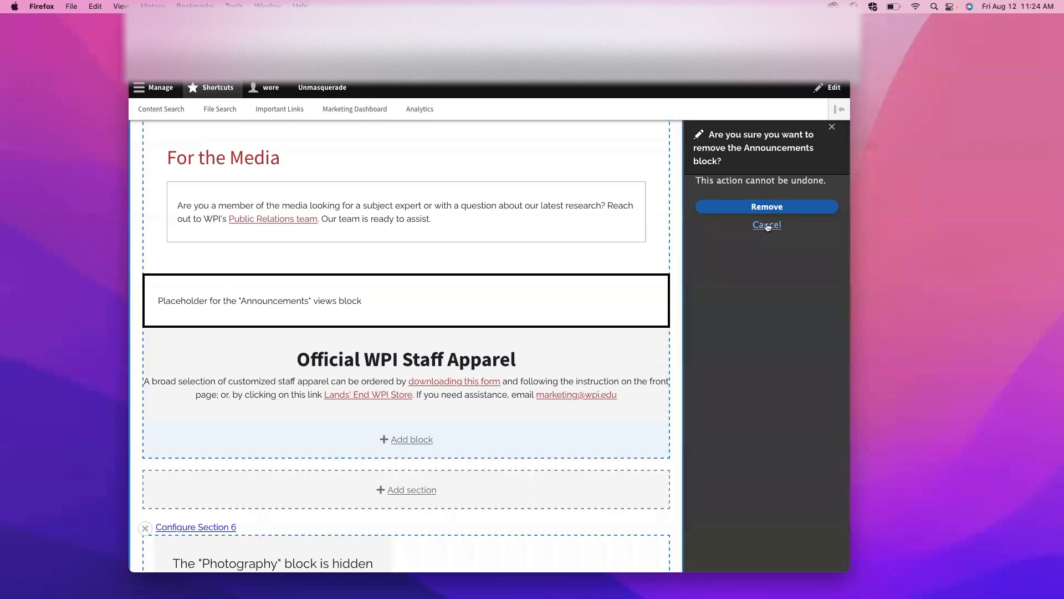
{"action": "left_click", "coordinate": [766, 226]}
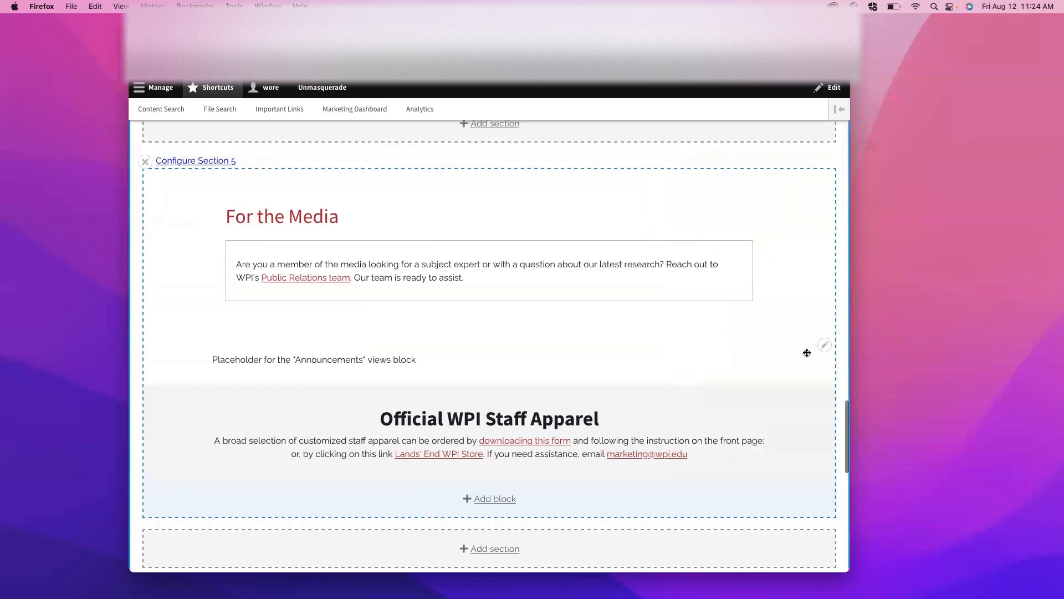
Toggle the Announcements block in Section 5 to hidden and restore its visibility.
{"action": "left_click", "coordinate": [826, 346]}
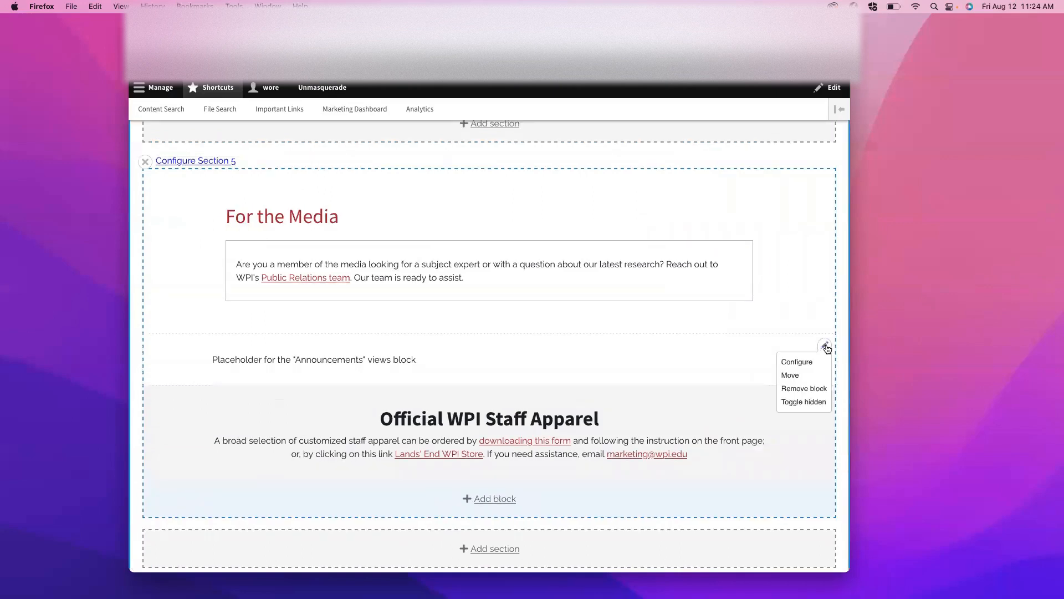
{"action": "left_click", "coordinate": [795, 403]}
{"action": "scroll", "coordinate": [685, 339], "scroll_direction": "up", "scroll_amount": 5}
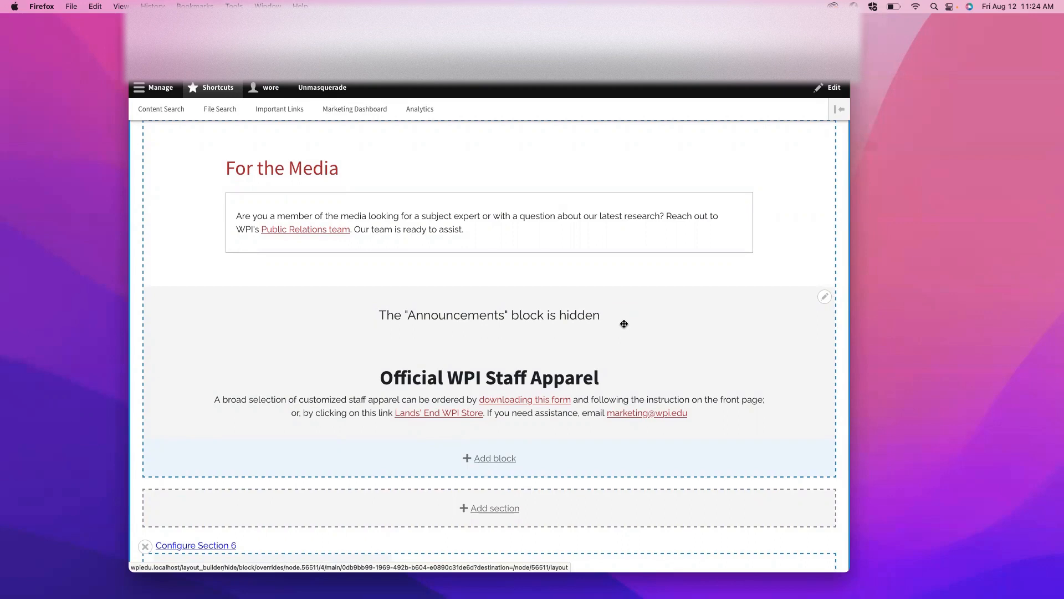
{"action": "left_click", "coordinate": [825, 298]}
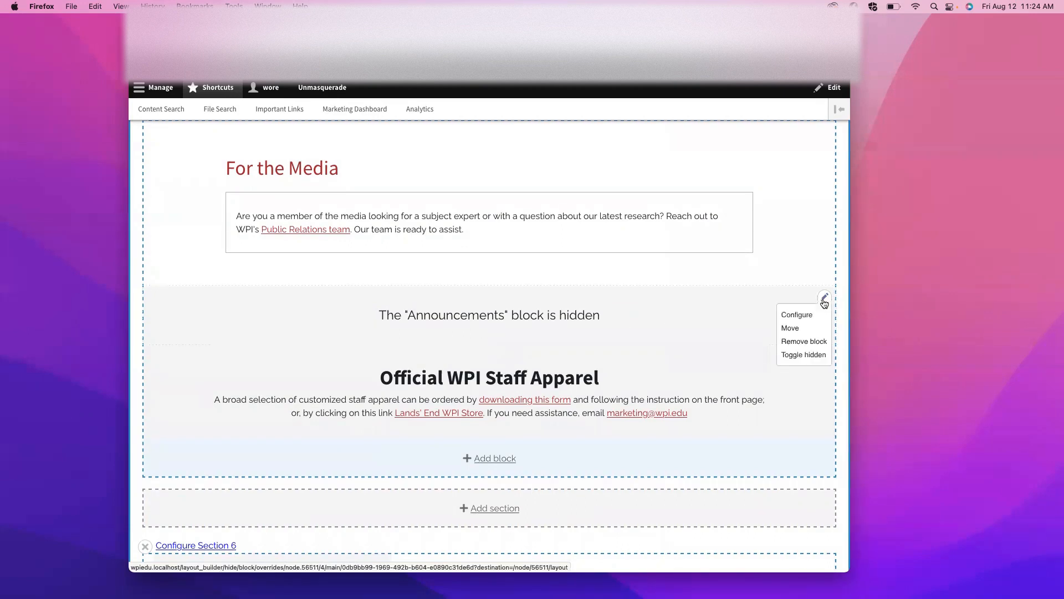
{"action": "left_click", "coordinate": [802, 354]}
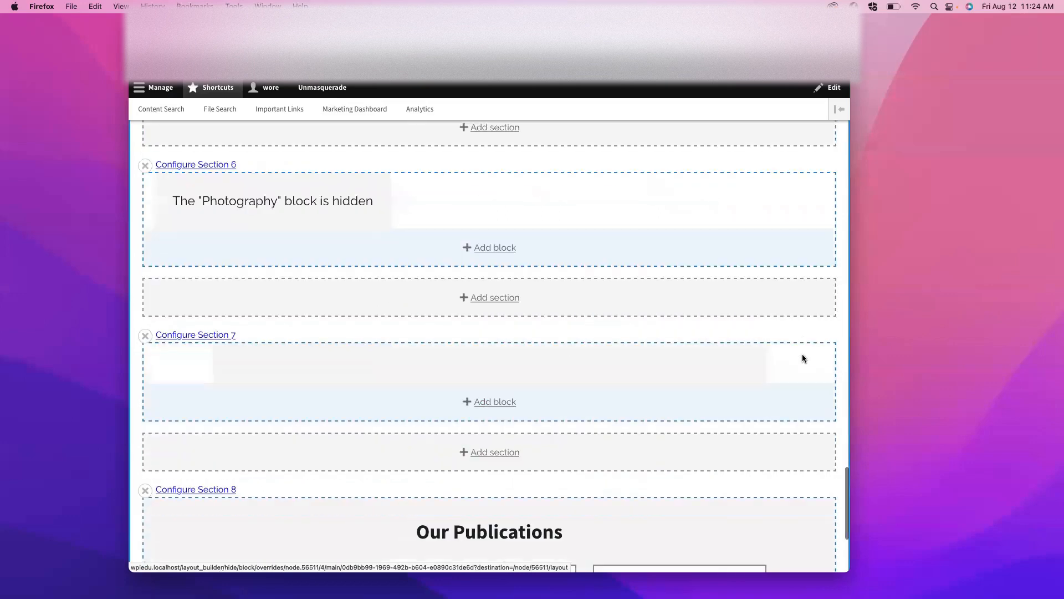
{"action": "scroll", "coordinate": [803, 358], "scroll_direction": "up", "scroll_amount": 5}
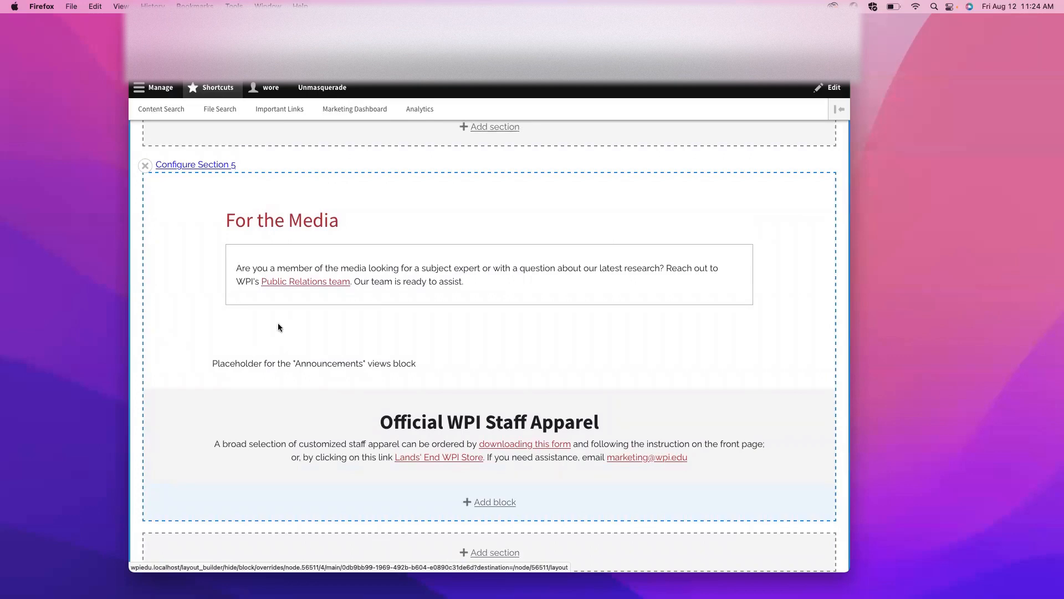
Save the layout changes of the Marketing Communications page.
{"action": "scroll", "coordinate": [278, 327], "scroll_direction": "up", "scroll_amount": 7}
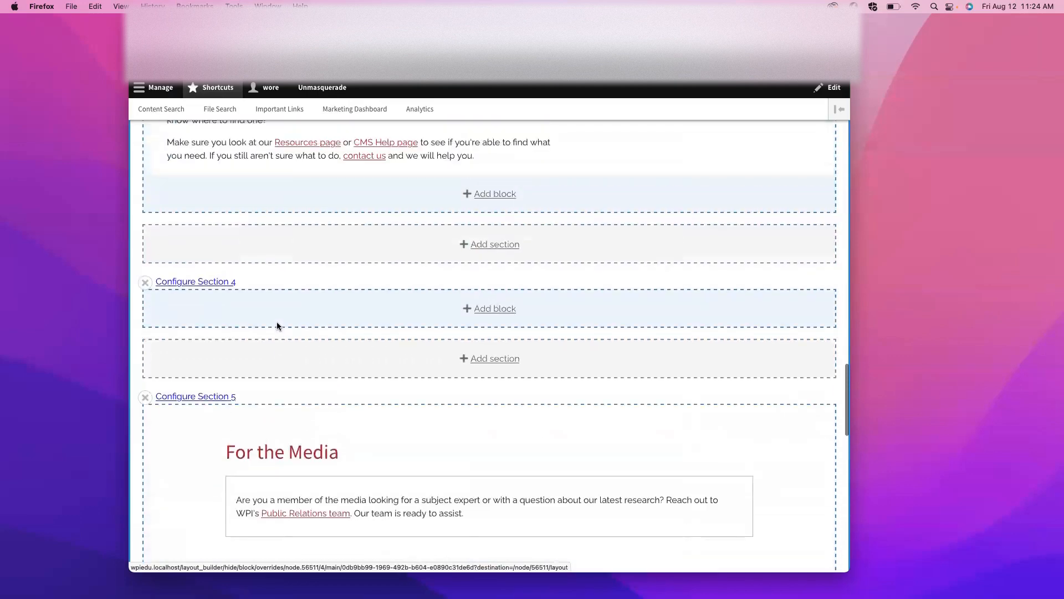
{"action": "scroll", "coordinate": [277, 322], "scroll_direction": "up", "scroll_amount": 9}
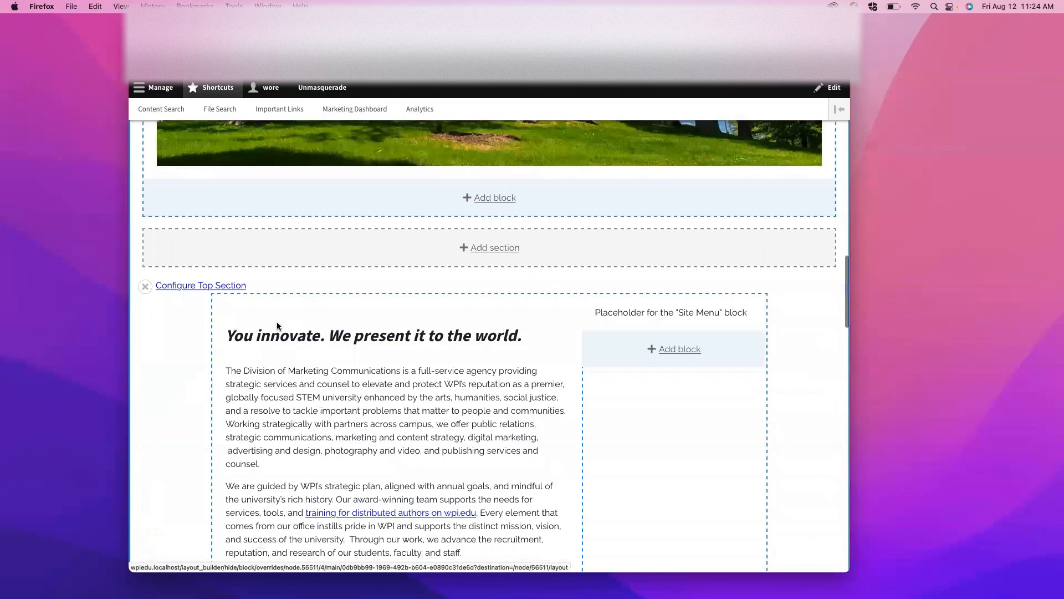
{"action": "scroll", "coordinate": [277, 322], "scroll_direction": "up", "scroll_amount": 4}
{"action": "scroll", "coordinate": [278, 323], "scroll_direction": "up", "scroll_amount": 15}
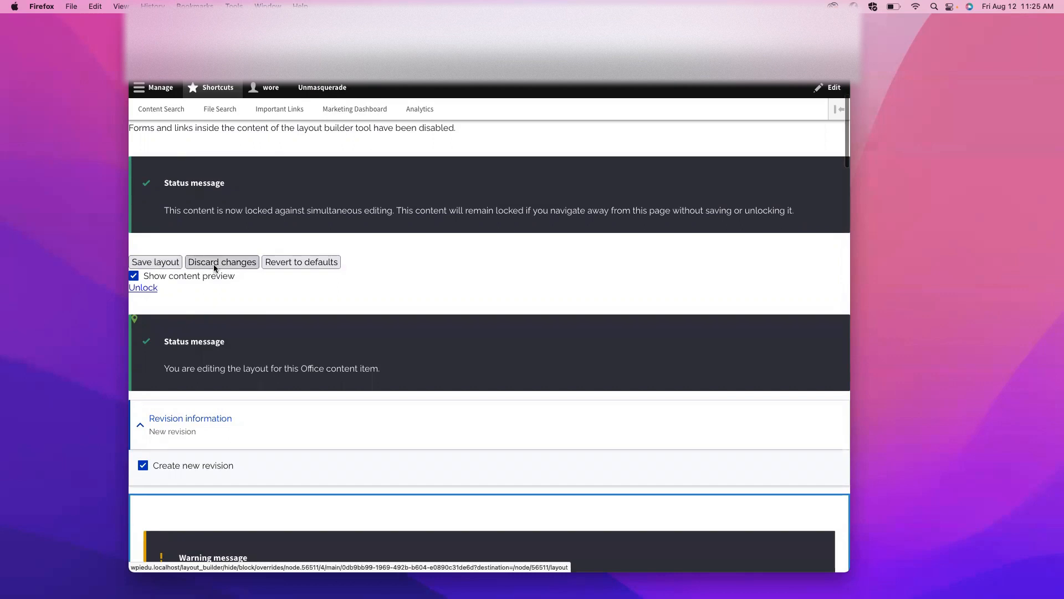
{"action": "scroll", "coordinate": [212, 268], "scroll_direction": "up", "scroll_amount": 1}
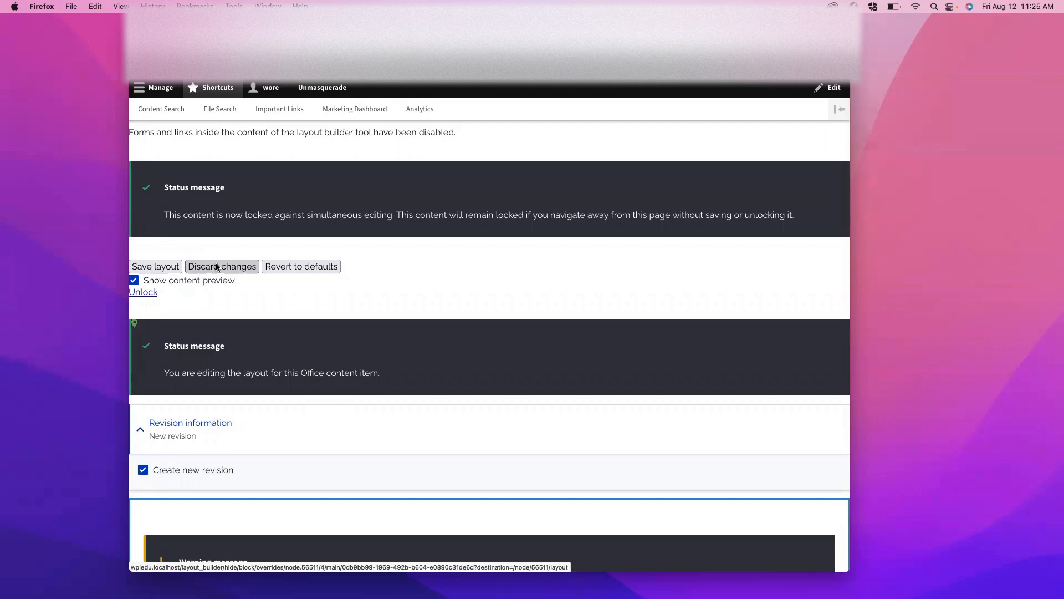
{"action": "left_click", "coordinate": [151, 269]}
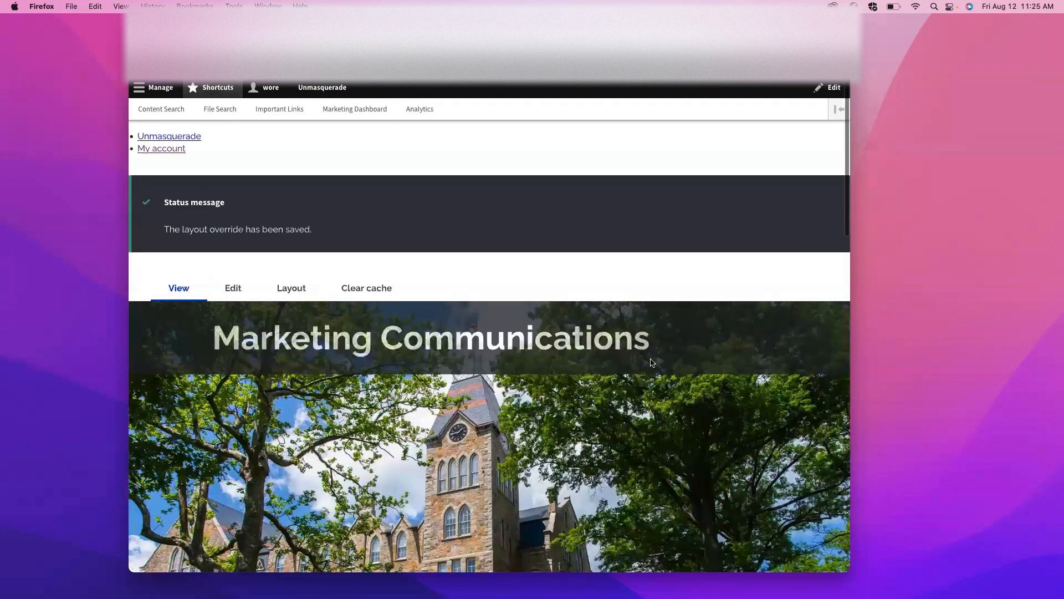
Review the saved page from the header image to the order of the For the Media, Announcements and Official WPI Staff Apparel blocks.
{"action": "scroll", "coordinate": [657, 362], "scroll_direction": "down", "scroll_amount": 2}
{"action": "scroll", "coordinate": [657, 362], "scroll_direction": "down", "scroll_amount": 5}
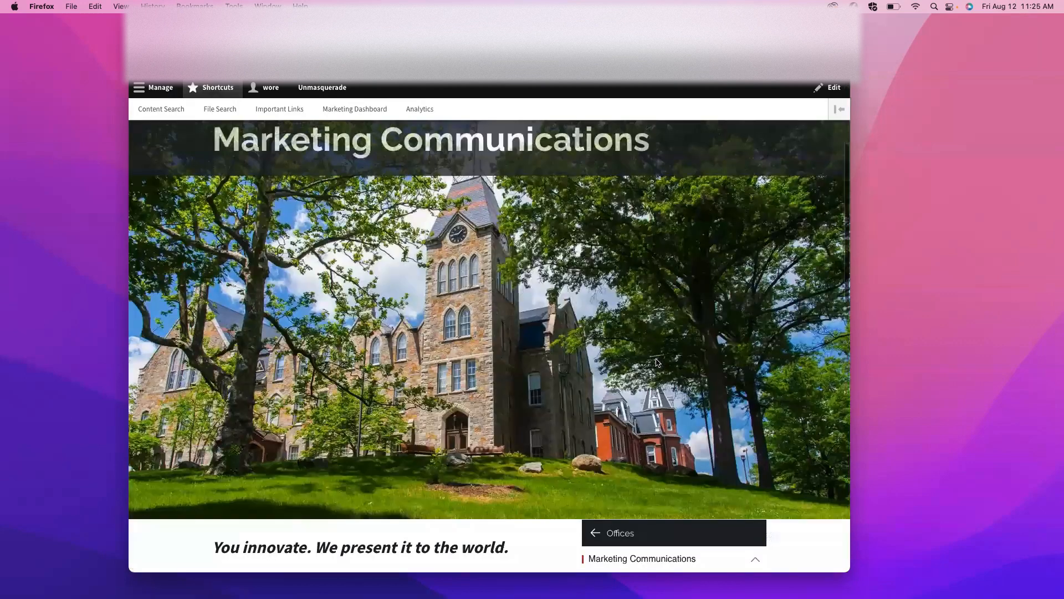
{"action": "scroll", "coordinate": [658, 362], "scroll_direction": "down", "scroll_amount": 10}
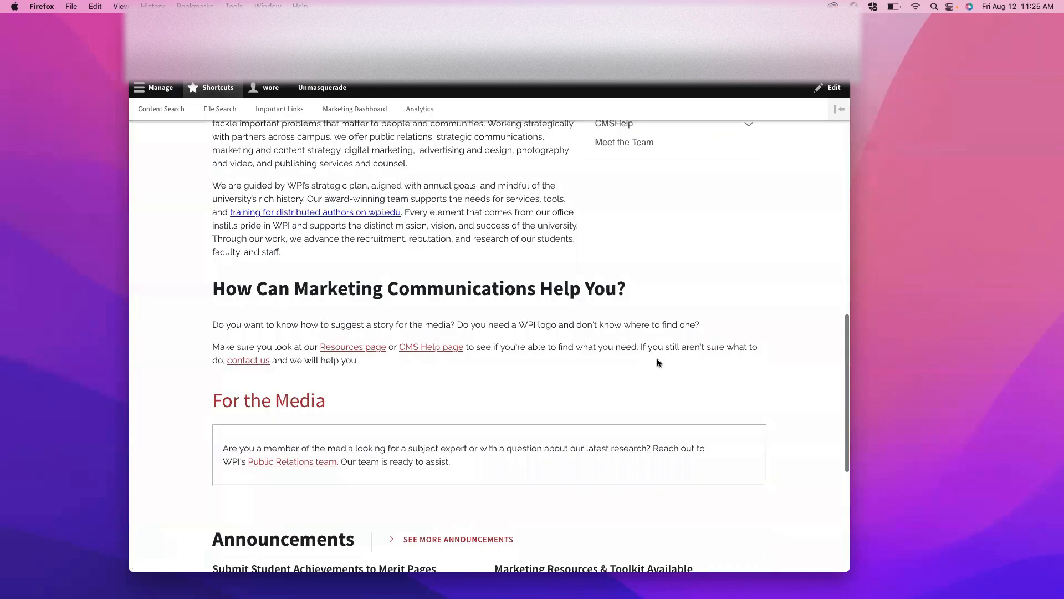
{"action": "scroll", "coordinate": [658, 362], "scroll_direction": "down", "scroll_amount": 4}
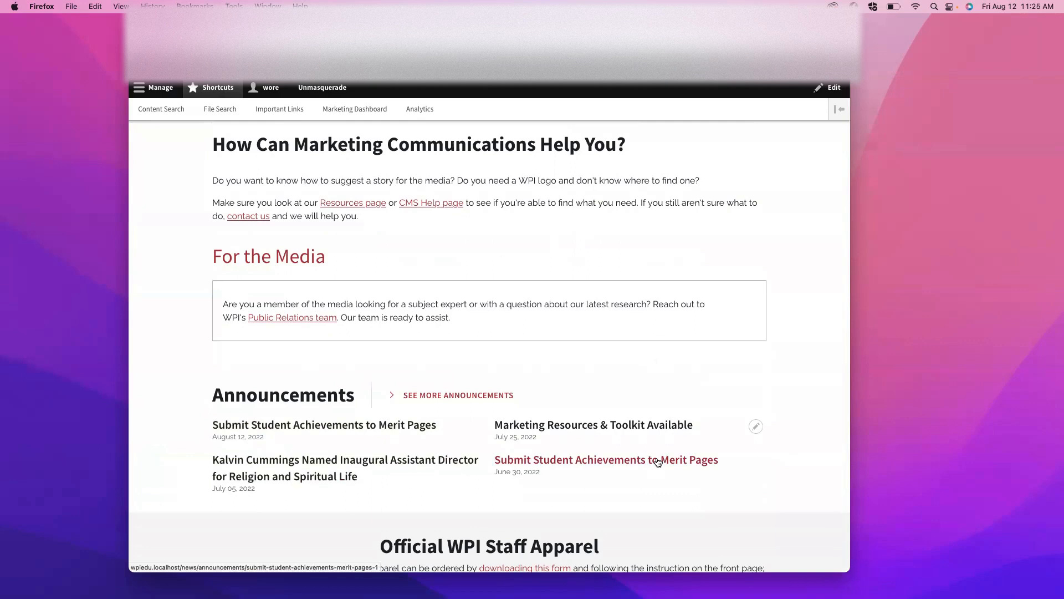
{"action": "scroll", "coordinate": [467, 374], "scroll_direction": "down", "scroll_amount": 2}
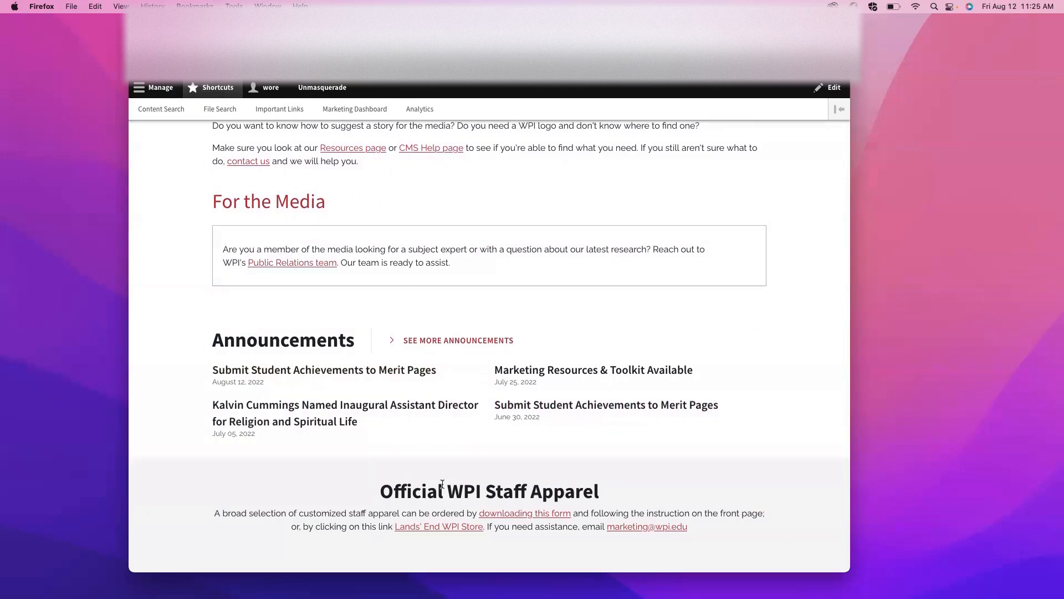
{"action": "scroll", "coordinate": [442, 484], "scroll_direction": "down", "scroll_amount": 1}
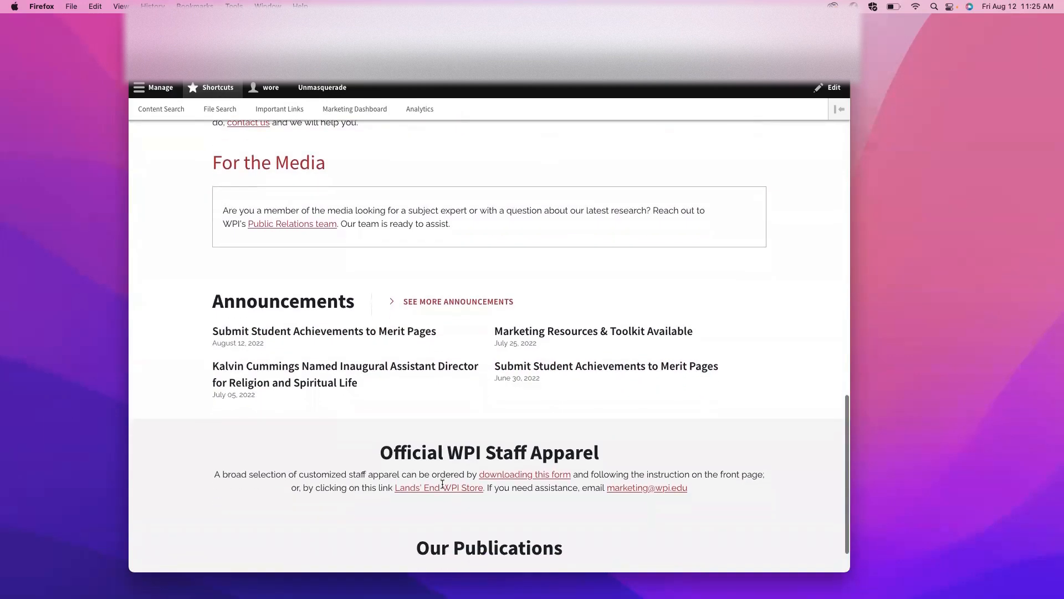